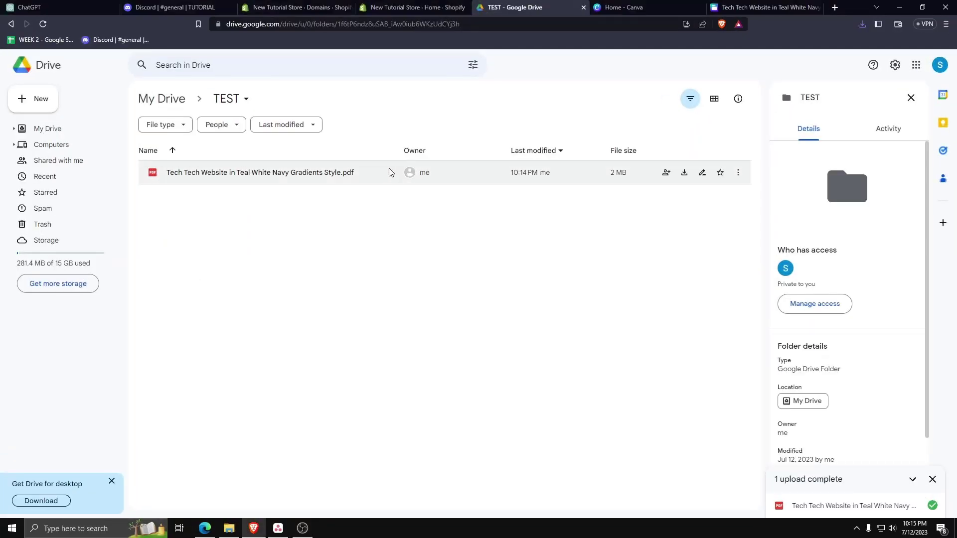
- Confirm the website PDF is in Drive's TEST folder, then go to the Shopify admin
{"action": "left_click", "coordinate": [229, 528]}
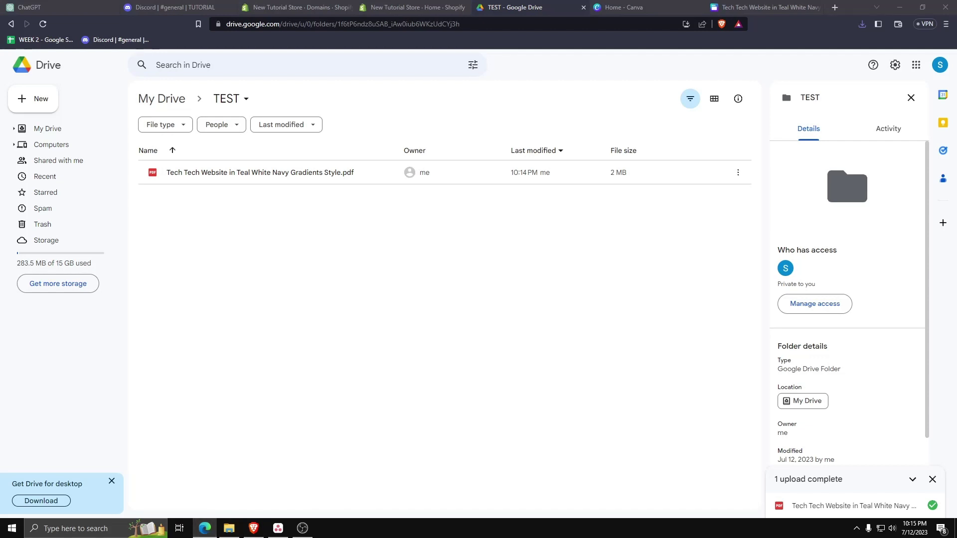
{"action": "left_click", "coordinate": [292, 8]}
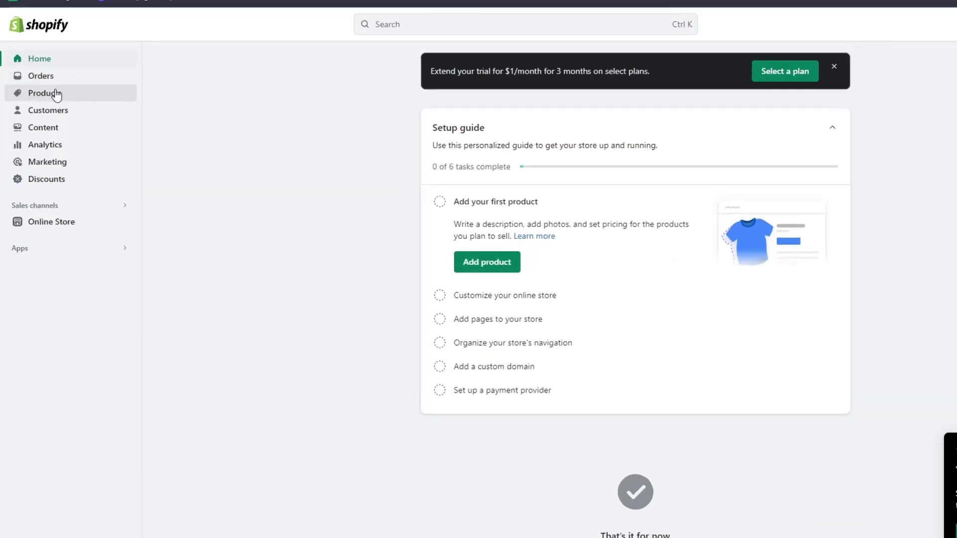
- Go to Products from the Shopify admin sidebar
{"action": "left_click", "coordinate": [45, 94]}
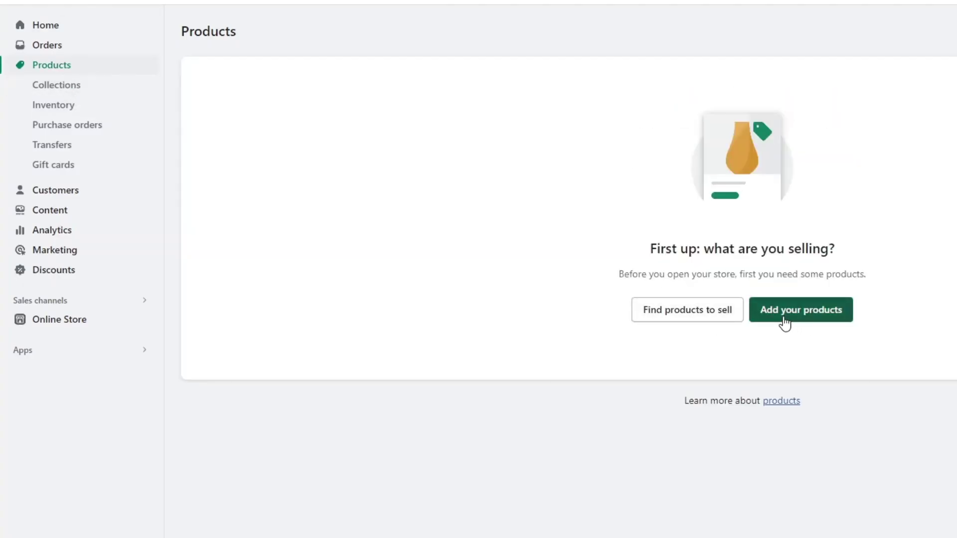
- Add a product titled 'Test', switch its description to HTML, and return to Drive
{"action": "left_click", "coordinate": [786, 310]}
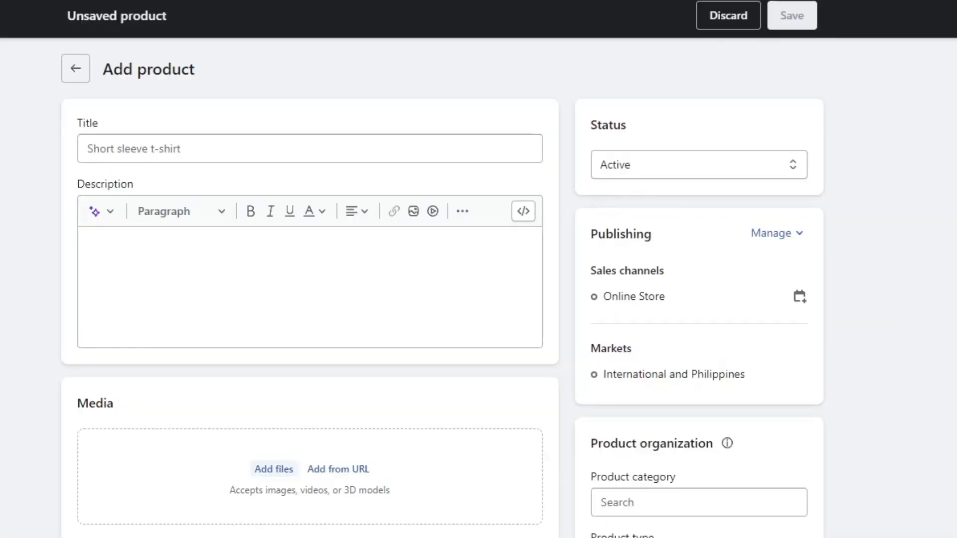
{"action": "left_click", "coordinate": [153, 142]}
{"action": "type", "text": "Test"}
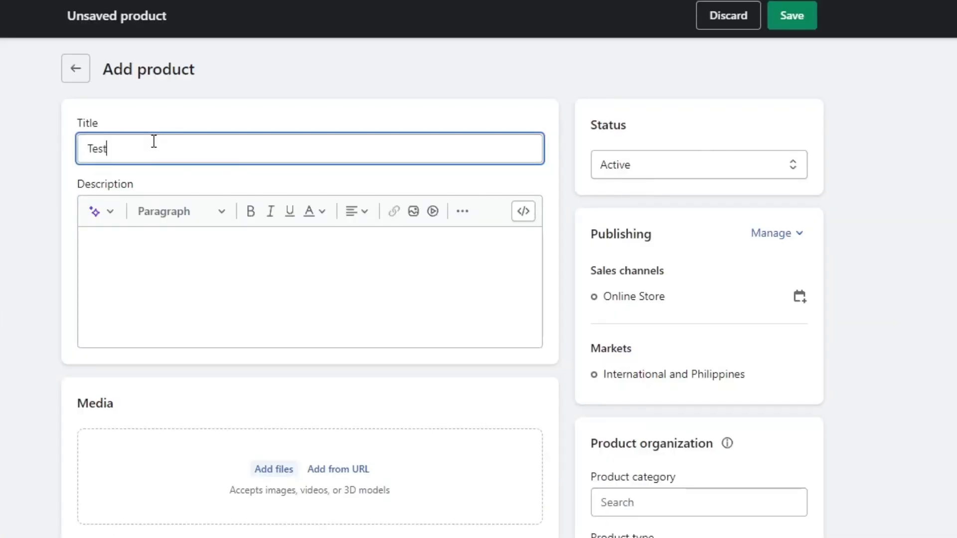
{"action": "left_click", "coordinate": [351, 291]}
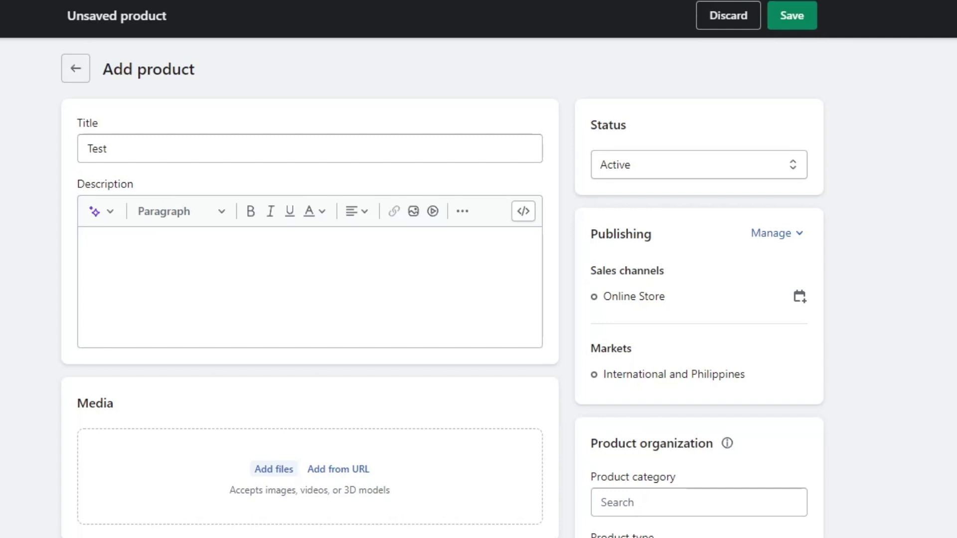
{"action": "left_click", "coordinate": [523, 211]}
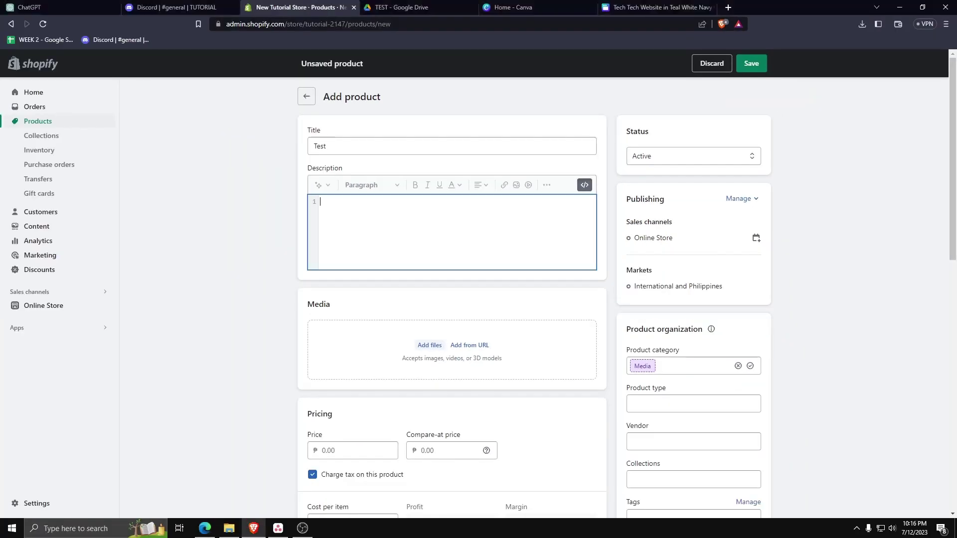
{"action": "key", "text": "ctrl+Tab"}
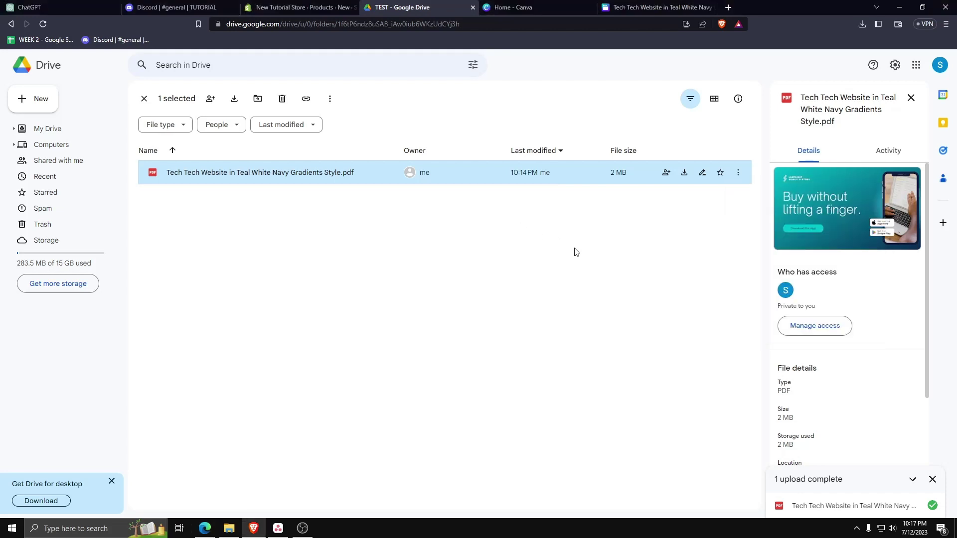
- Preview the Tech Tech Website PDF and bring up its More actions menu
{"action": "double_click", "coordinate": [479, 176]}
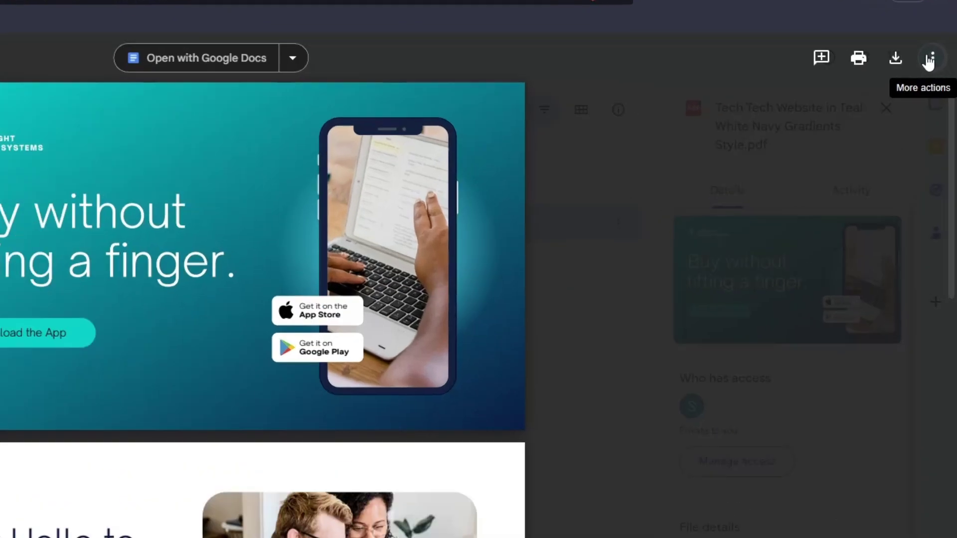
{"action": "left_click", "coordinate": [929, 58]}
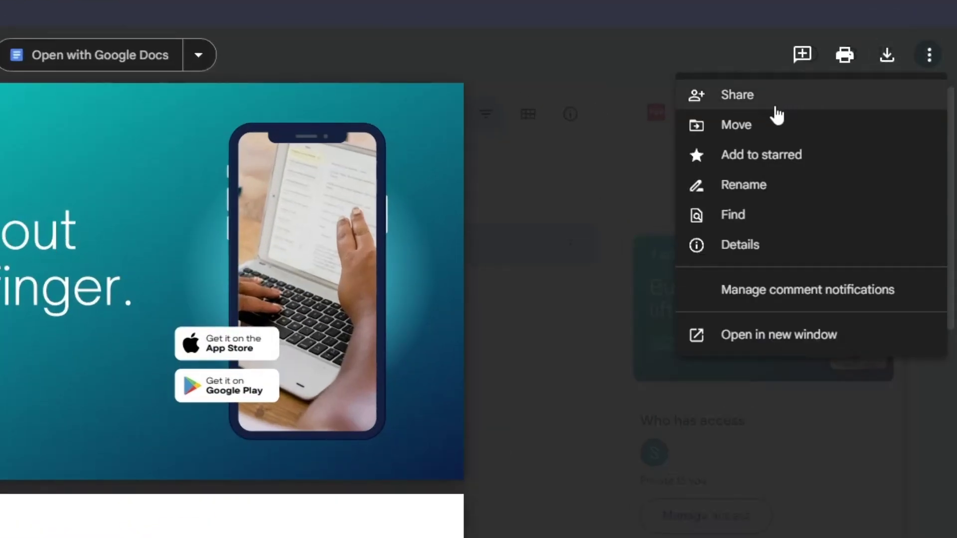
{"action": "left_click", "coordinate": [771, 335]}
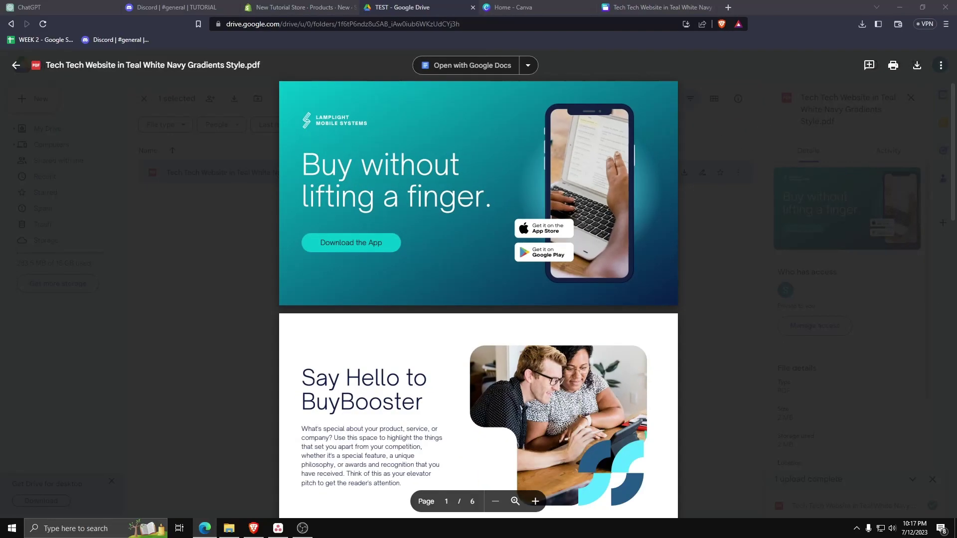
{"action": "left_click", "coordinate": [941, 65]}
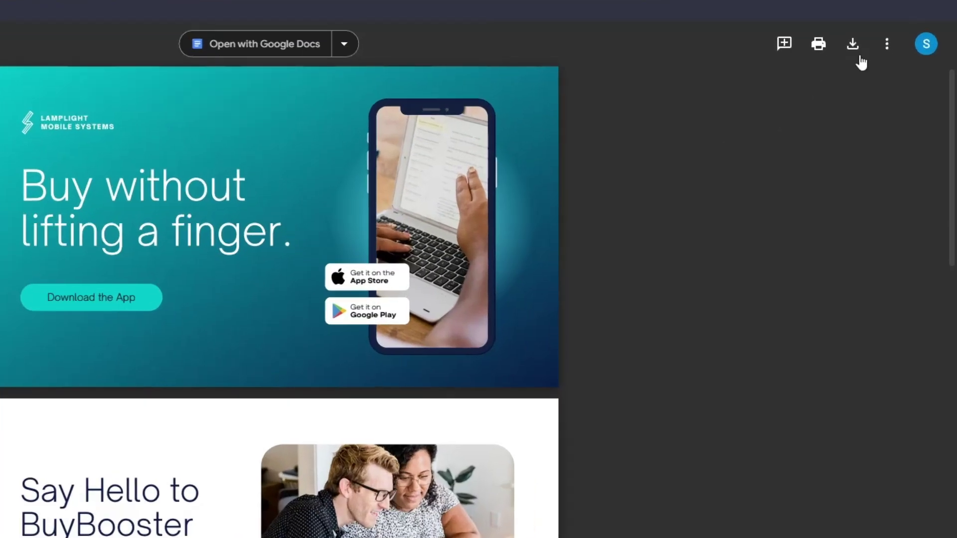
- Generate the PDF's iframe code with Embed item and copy it
{"action": "left_click", "coordinate": [887, 44]}
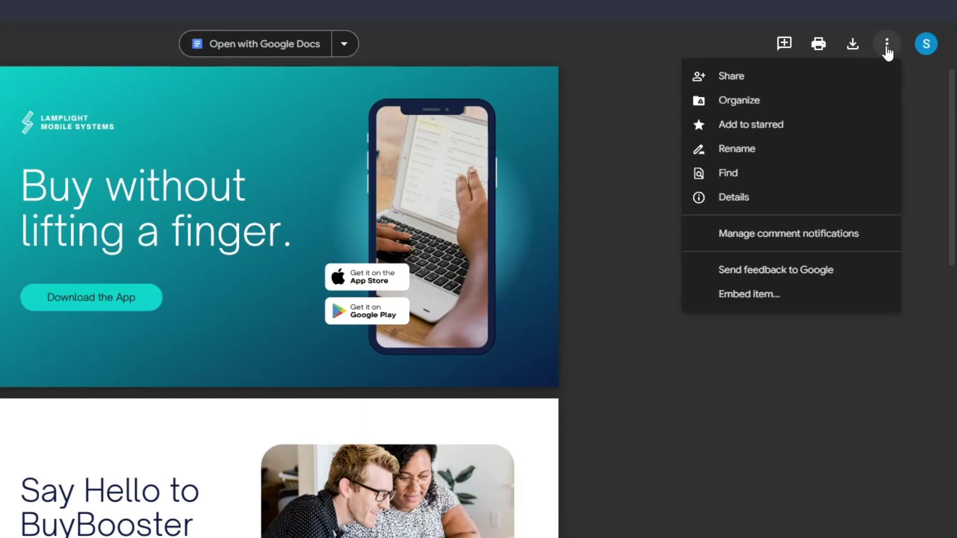
{"action": "left_click", "coordinate": [774, 293]}
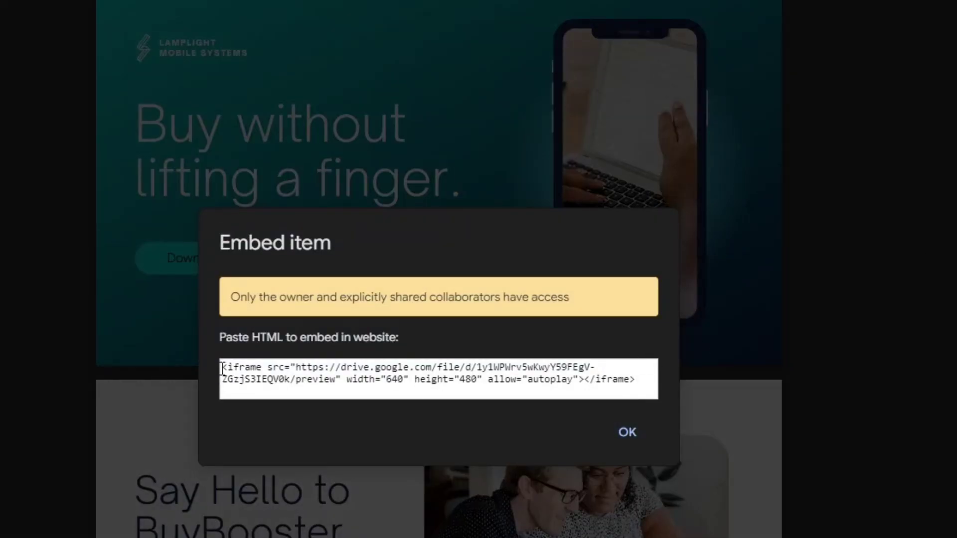
{"action": "left_click_drag", "start_coordinate": [224, 368], "coordinate": [647, 384]}
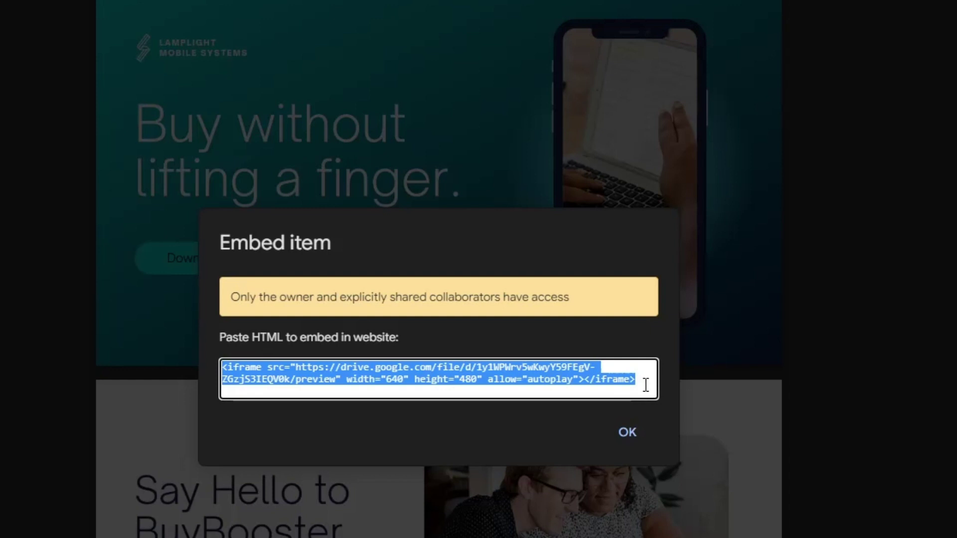
{"action": "key", "text": "ctrl+c"}
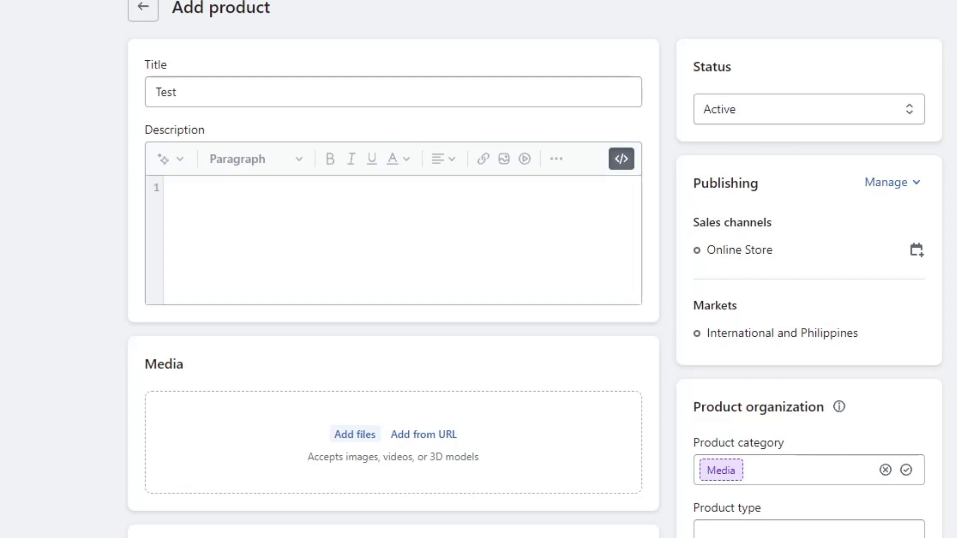
- Paste the iframe code into the Test description and preview the resulting 403 error
{"action": "left_click", "coordinate": [331, 212]}
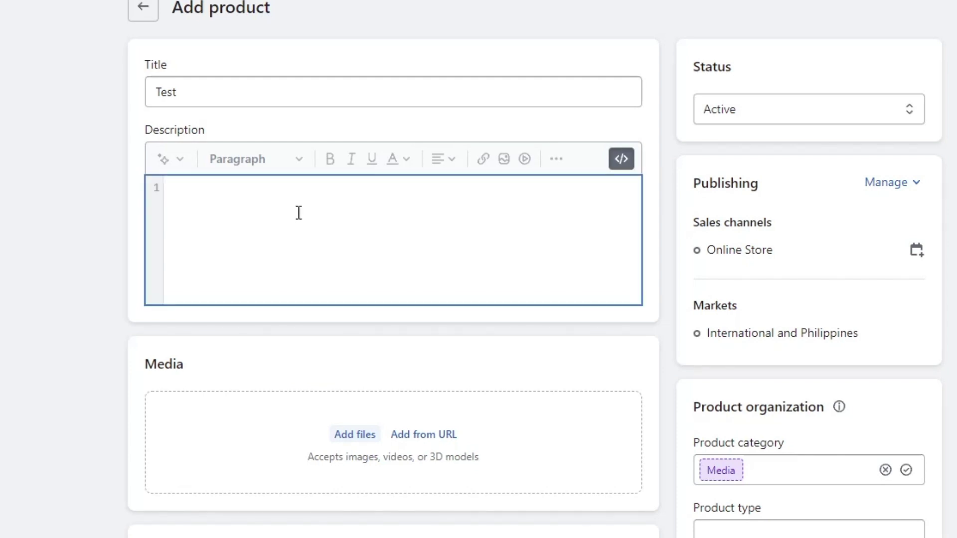
{"action": "key", "text": "ctrl+v"}
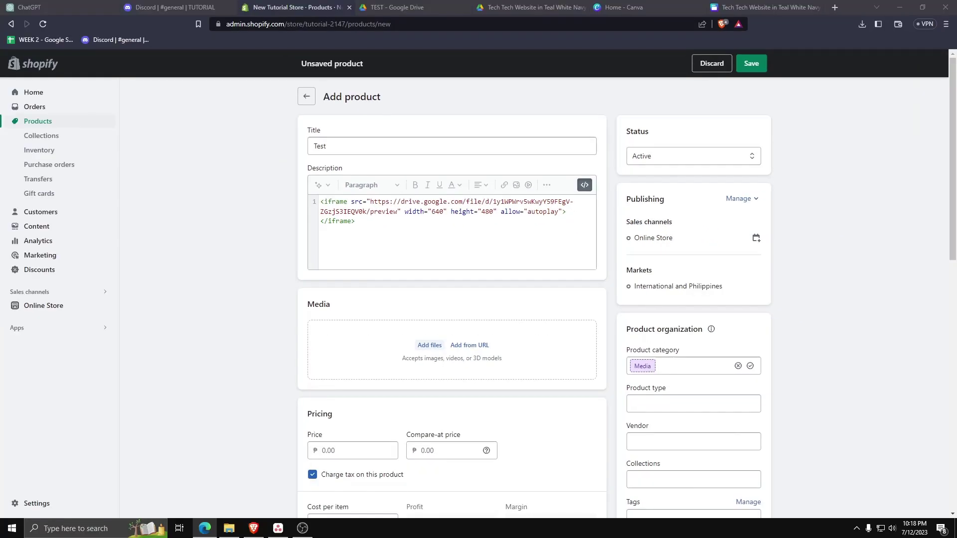
{"action": "left_click", "coordinate": [402, 221]}
{"action": "left_click", "coordinate": [584, 185]}
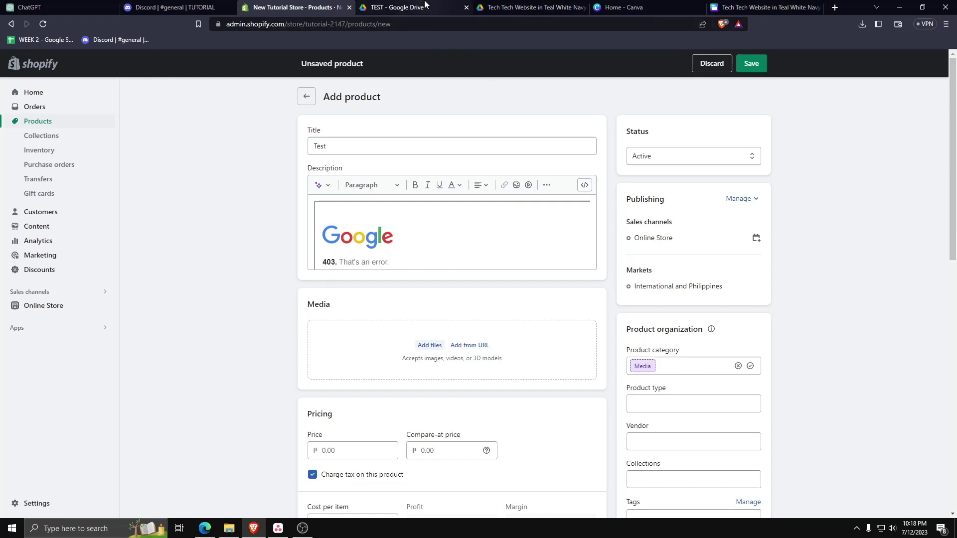
{"action": "left_click", "coordinate": [396, 7]}
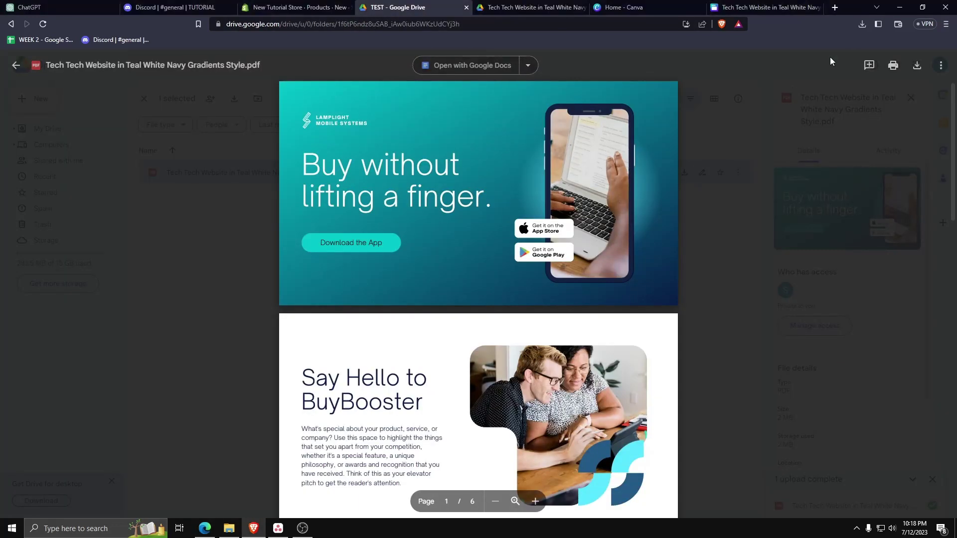
- Share the PDF with Anyone with the link as viewer and copy the link
{"action": "left_click", "coordinate": [940, 65]}
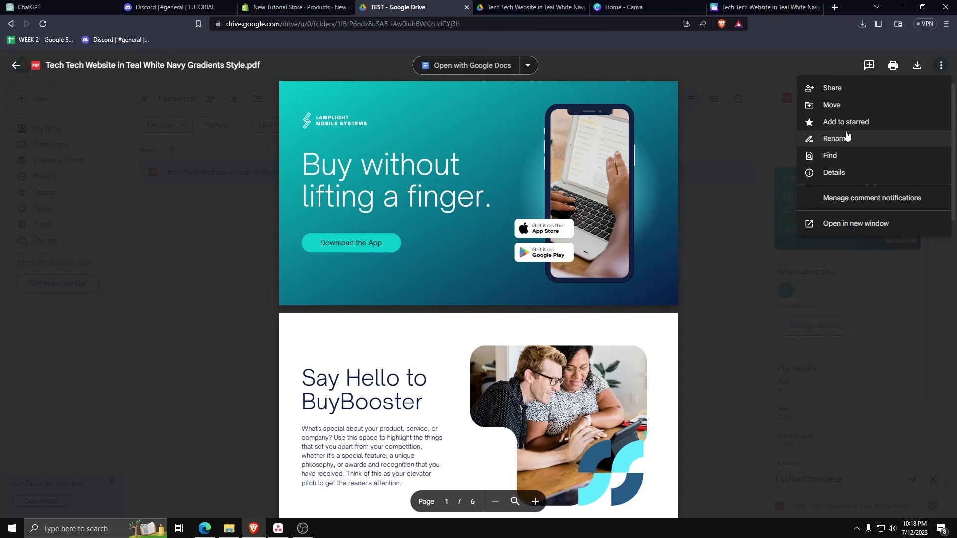
{"action": "left_click", "coordinate": [836, 88]}
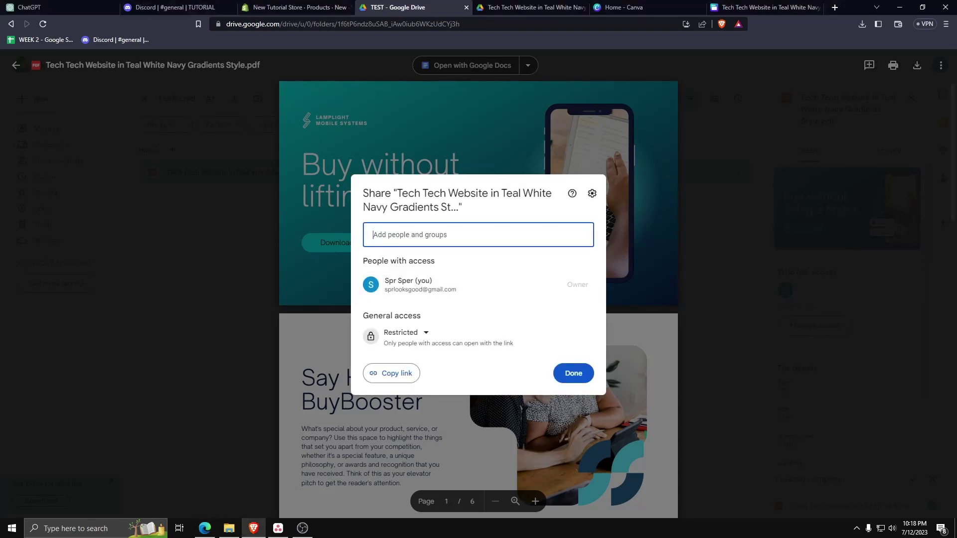
{"action": "left_click", "coordinate": [425, 333]}
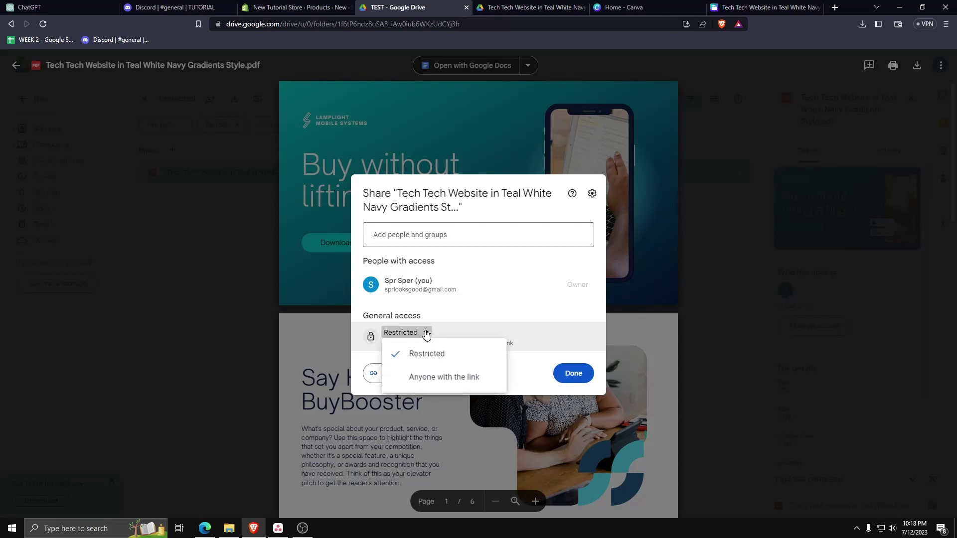
{"action": "left_click", "coordinate": [435, 382]}
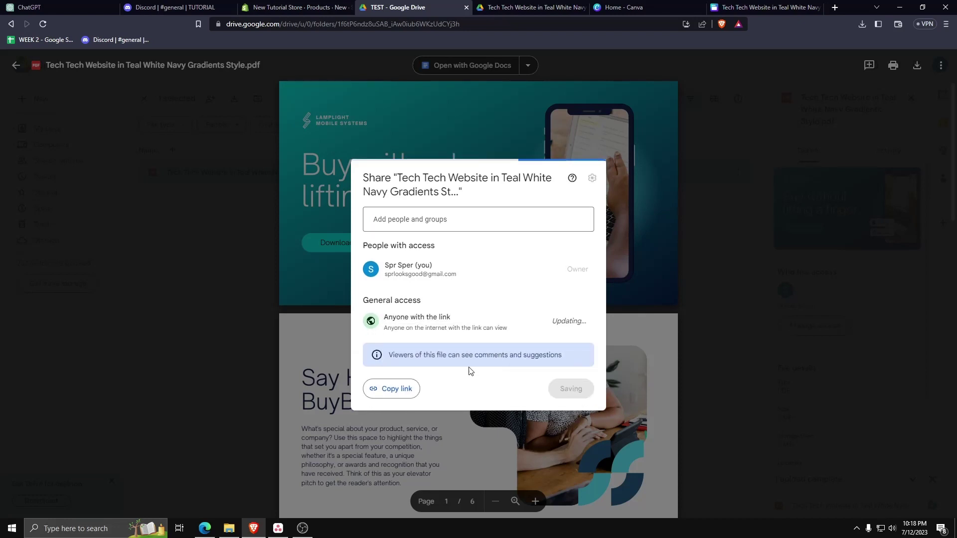
{"action": "left_click", "coordinate": [394, 392]}
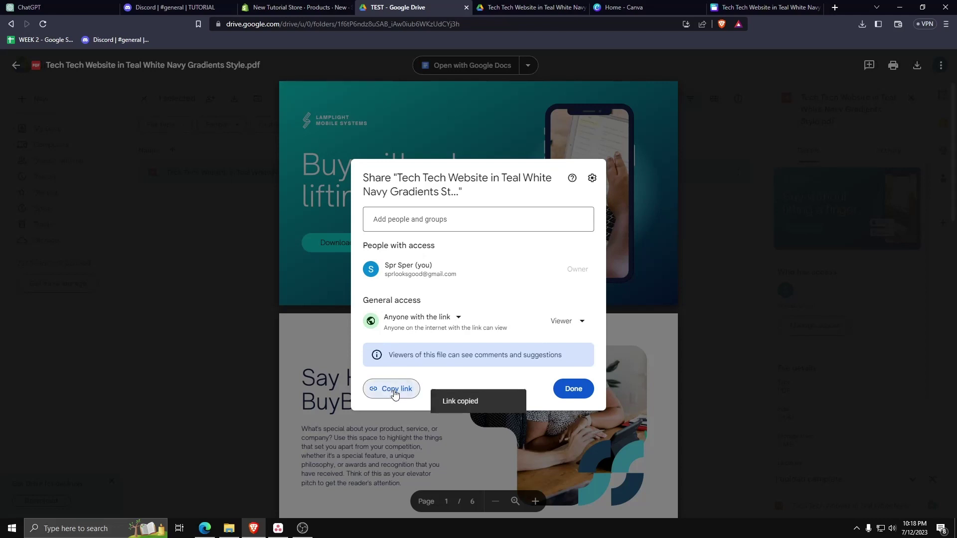
{"action": "left_click", "coordinate": [575, 389]}
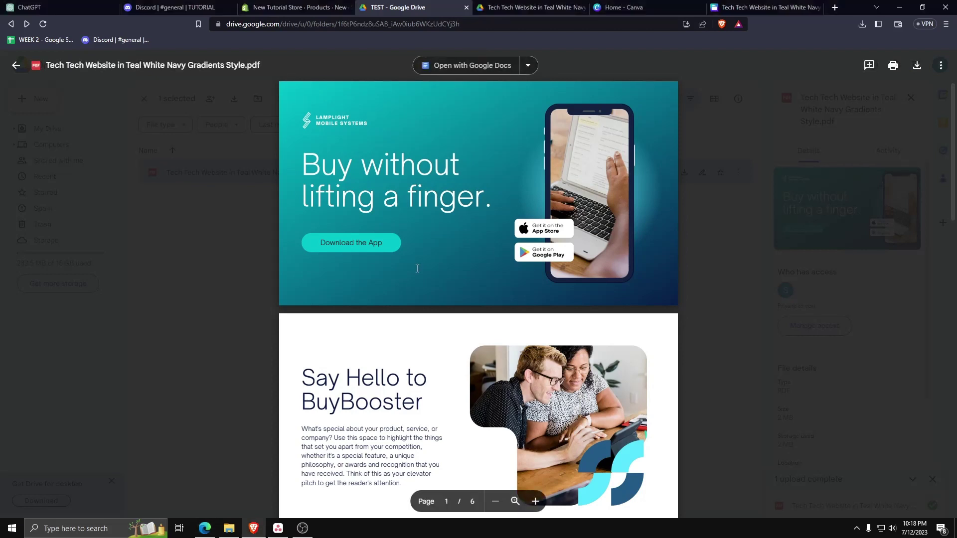
- Return to the Shopify Test product draft and save it
{"action": "left_click", "coordinate": [295, 8]}
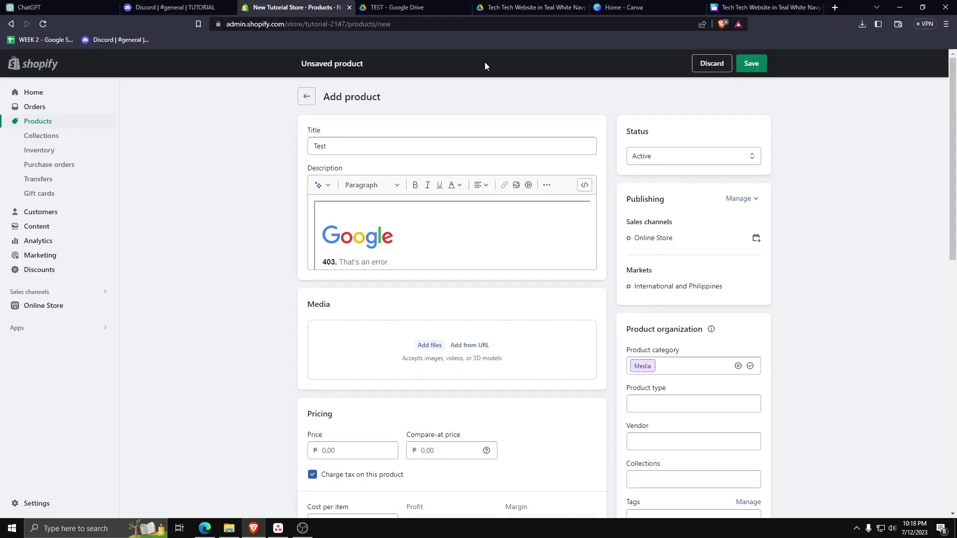
{"action": "scroll", "coordinate": [556, 197], "scroll_direction": "down", "scroll_amount": 3}
{"action": "scroll", "coordinate": [561, 199], "scroll_direction": "down", "scroll_amount": 3}
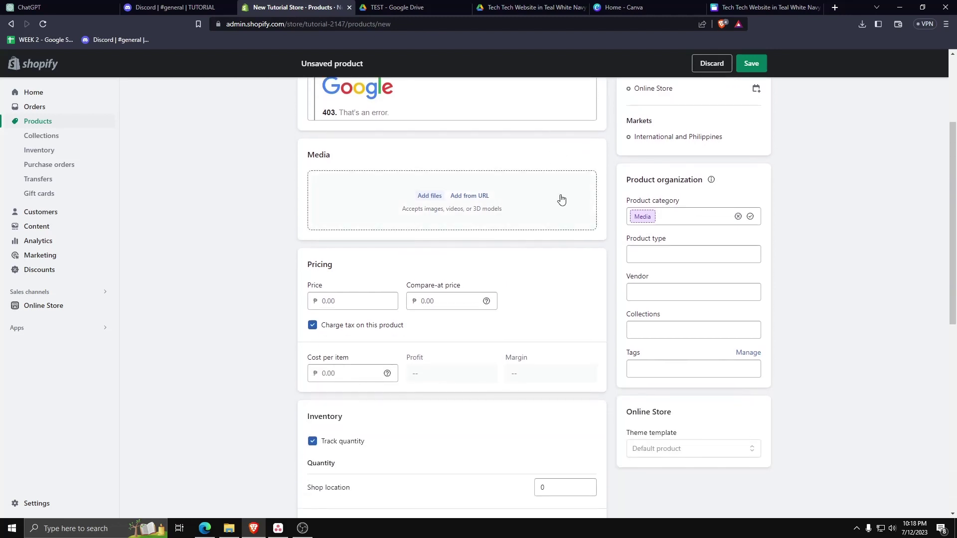
{"action": "scroll", "coordinate": [598, 160], "scroll_direction": "up", "scroll_amount": 6}
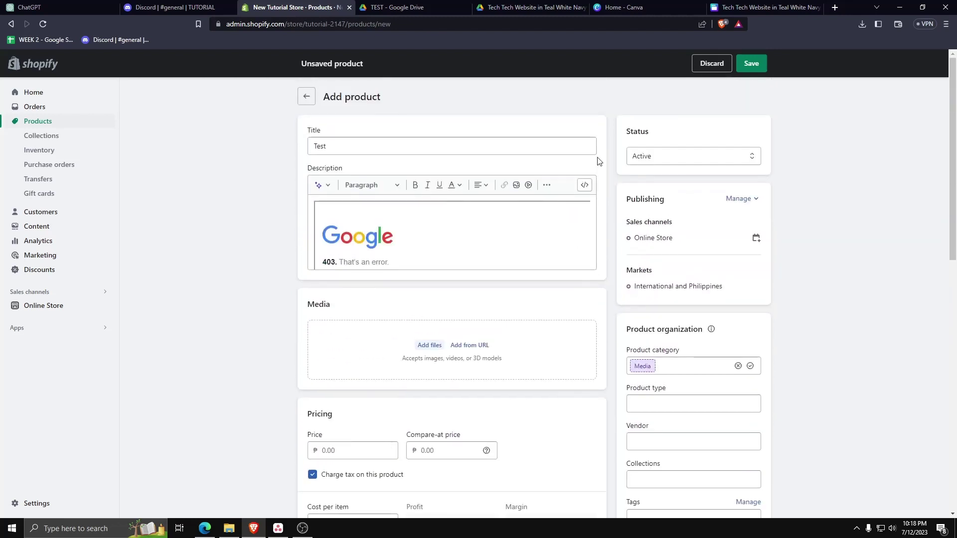
{"action": "left_click", "coordinate": [753, 63]}
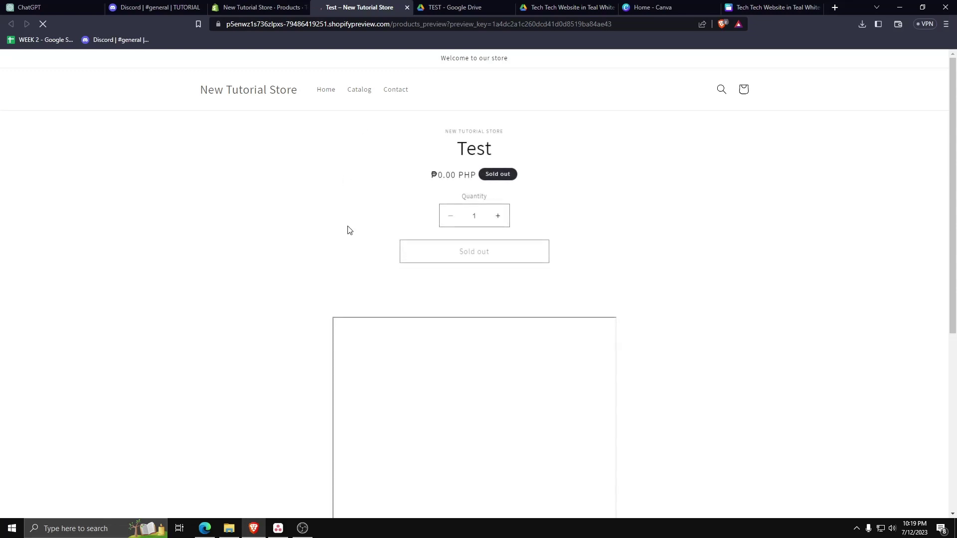
{"action": "scroll", "coordinate": [323, 274], "scroll_direction": "down", "scroll_amount": 3}
{"action": "scroll", "coordinate": [323, 272], "scroll_direction": "down", "scroll_amount": 1}
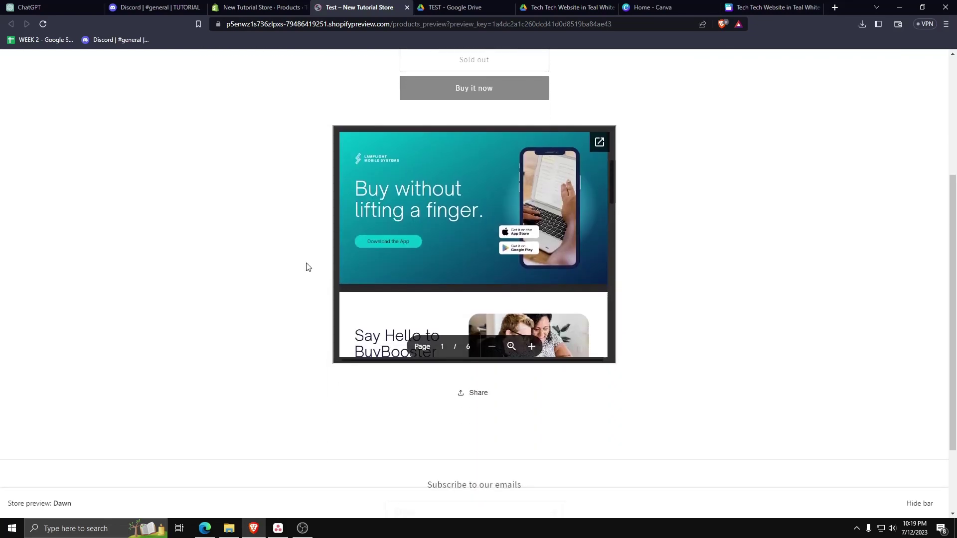
{"action": "scroll", "coordinate": [307, 267], "scroll_direction": "up", "scroll_amount": 2}
{"action": "scroll", "coordinate": [307, 267], "scroll_direction": "up", "scroll_amount": 1}
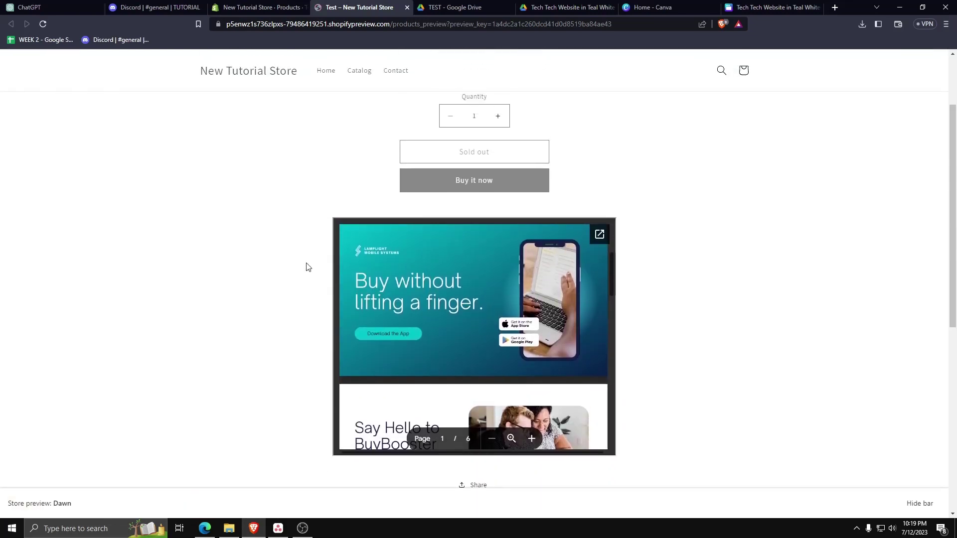
{"action": "scroll", "coordinate": [307, 266], "scroll_direction": "up", "scroll_amount": 1}
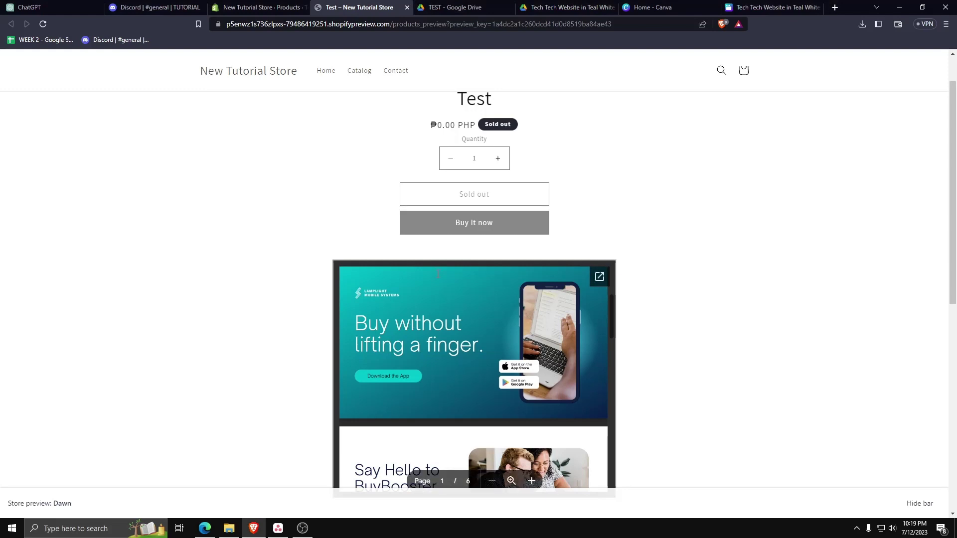
{"action": "scroll", "coordinate": [473, 327], "scroll_direction": "down", "scroll_amount": 3}
{"action": "scroll", "coordinate": [473, 327], "scroll_direction": "down", "scroll_amount": 2}
{"action": "scroll", "coordinate": [473, 327], "scroll_direction": "down", "scroll_amount": 3}
{"action": "scroll", "coordinate": [474, 327], "scroll_direction": "down", "scroll_amount": 3}
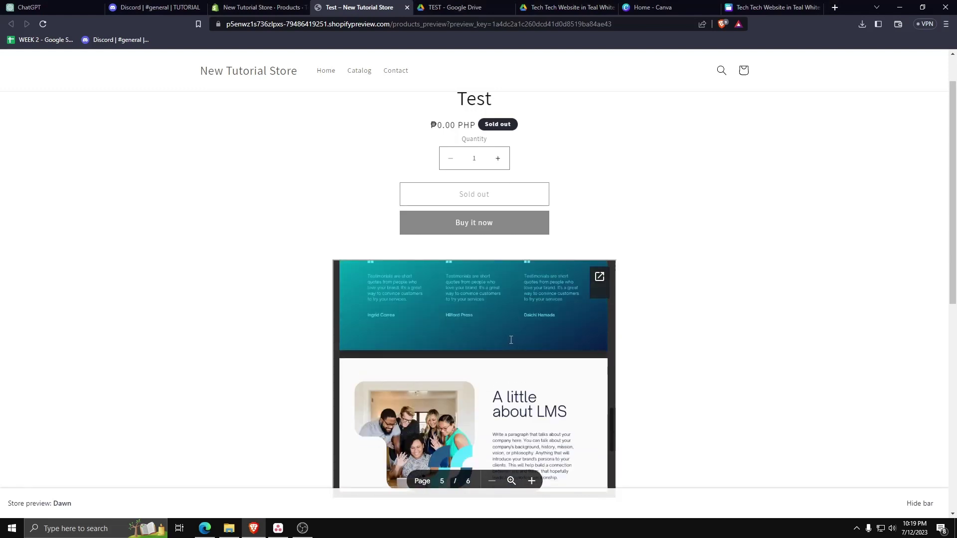
{"action": "scroll", "coordinate": [474, 327], "scroll_direction": "down", "scroll_amount": 3}
{"action": "scroll", "coordinate": [589, 335], "scroll_direction": "down", "scroll_amount": 3}
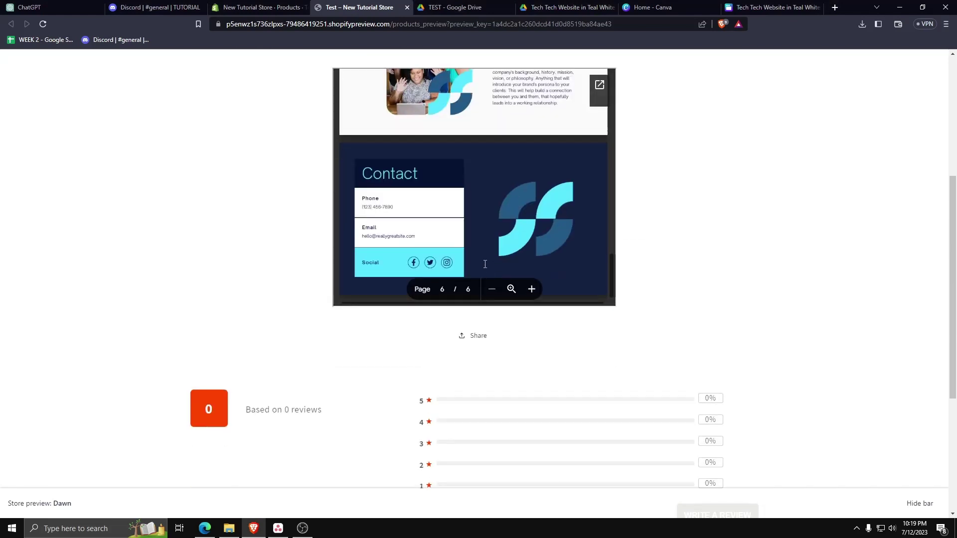
{"action": "scroll", "coordinate": [475, 275], "scroll_direction": "up", "scroll_amount": 5}
{"action": "scroll", "coordinate": [475, 274], "scroll_direction": "up", "scroll_amount": 5}
{"action": "scroll", "coordinate": [475, 274], "scroll_direction": "up", "scroll_amount": 5}
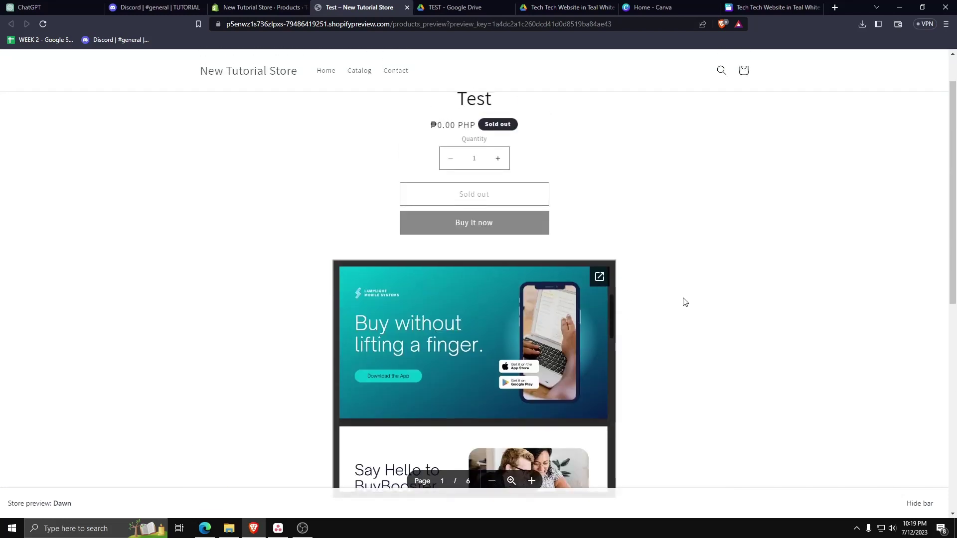